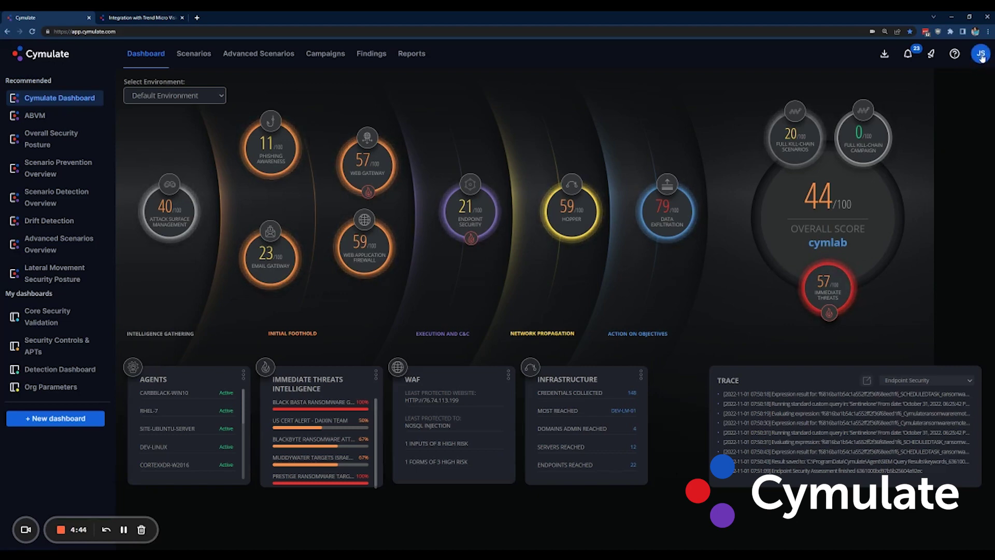
# From the profile menu's Integrations page, open the Trend Micro Vision One integration form
pyautogui.click(981, 53)
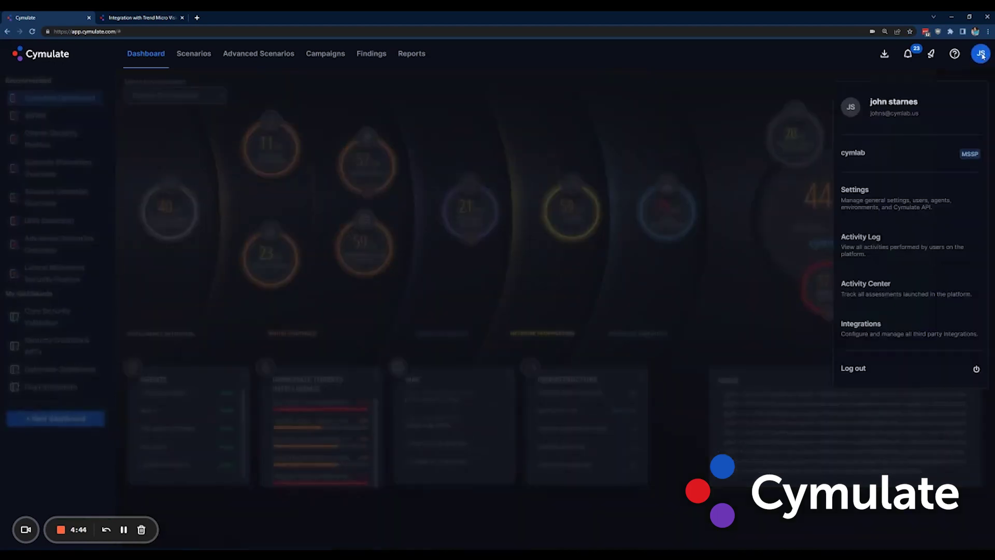
pyautogui.click(875, 336)
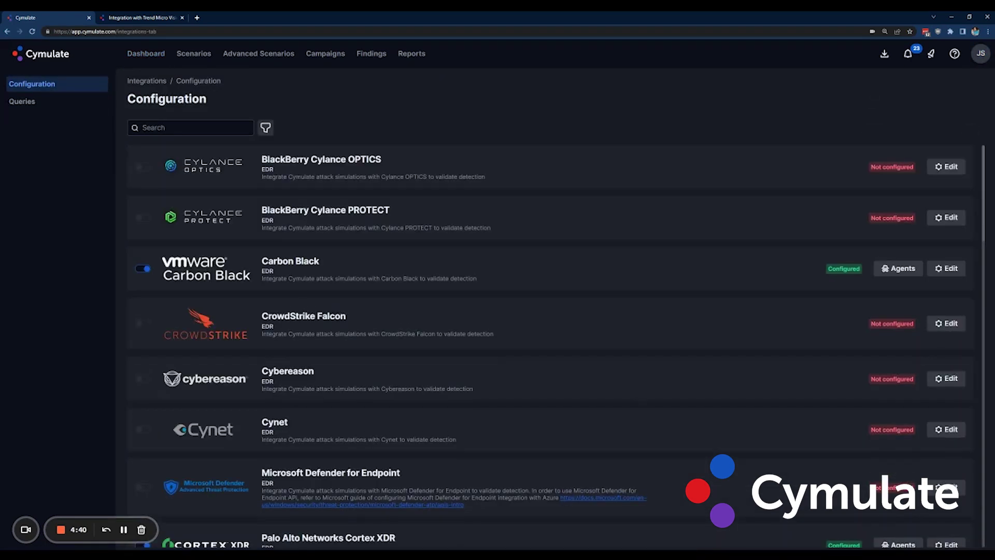
pyautogui.scroll(-1, 658, 312)
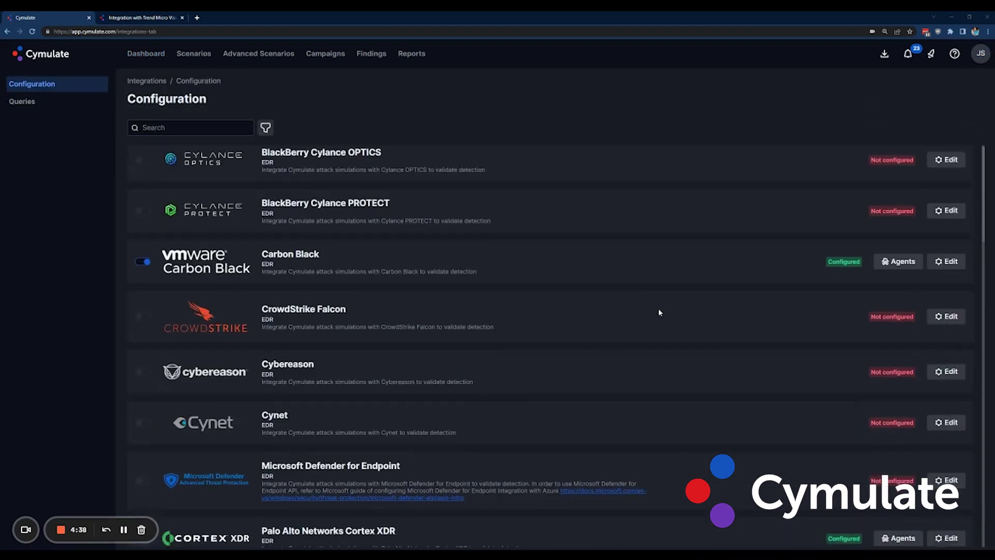
pyautogui.scroll(-2, 658, 312)
pyautogui.scroll(-2, 659, 311)
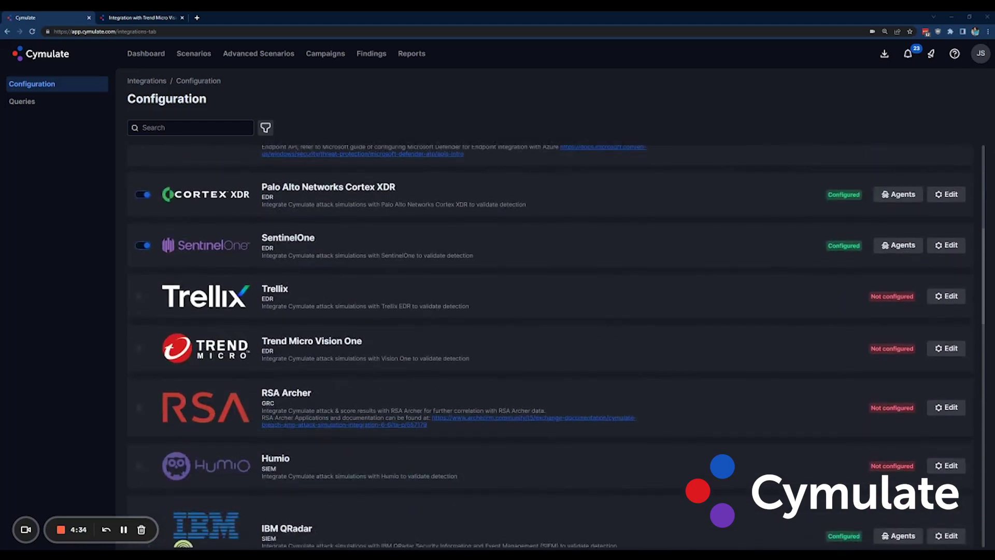
pyautogui.click(949, 348)
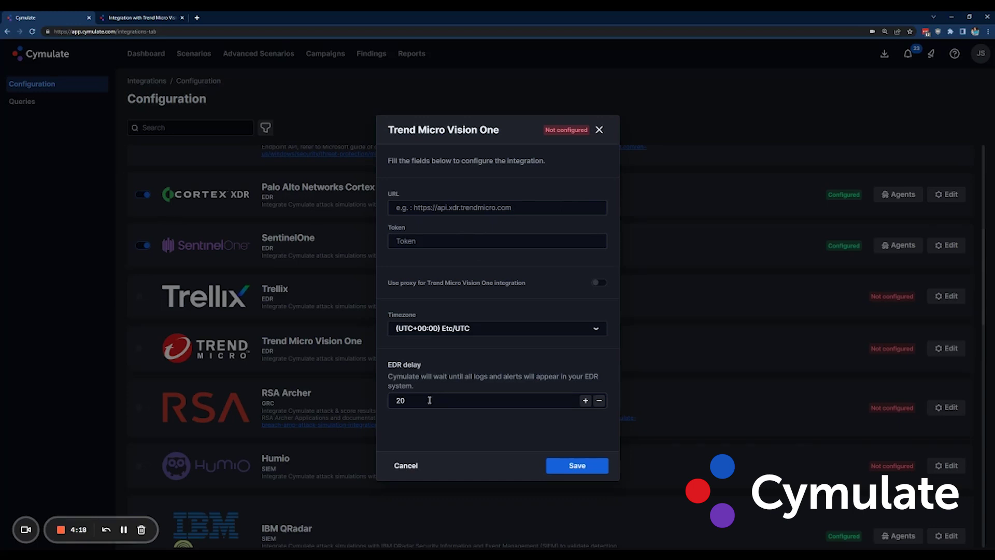
# Replace the EDR delay of 20 with 0 and choose America/Chicago as the timezone
pyautogui.moveTo(425, 400); pyautogui.dragTo(364, 409)
pyautogui.write('0')
pyautogui.click(526, 329)
pyautogui.write('chic')
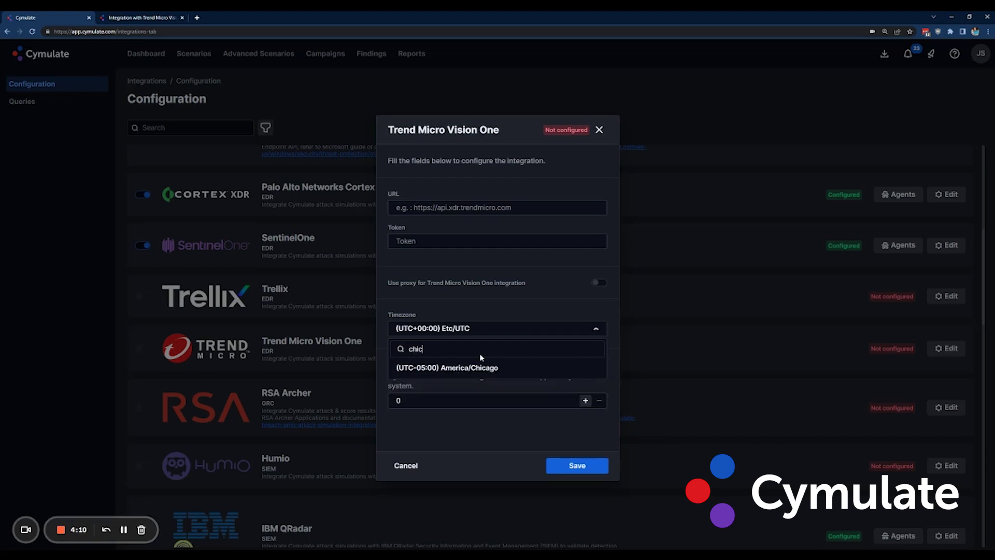
pyautogui.click(483, 367)
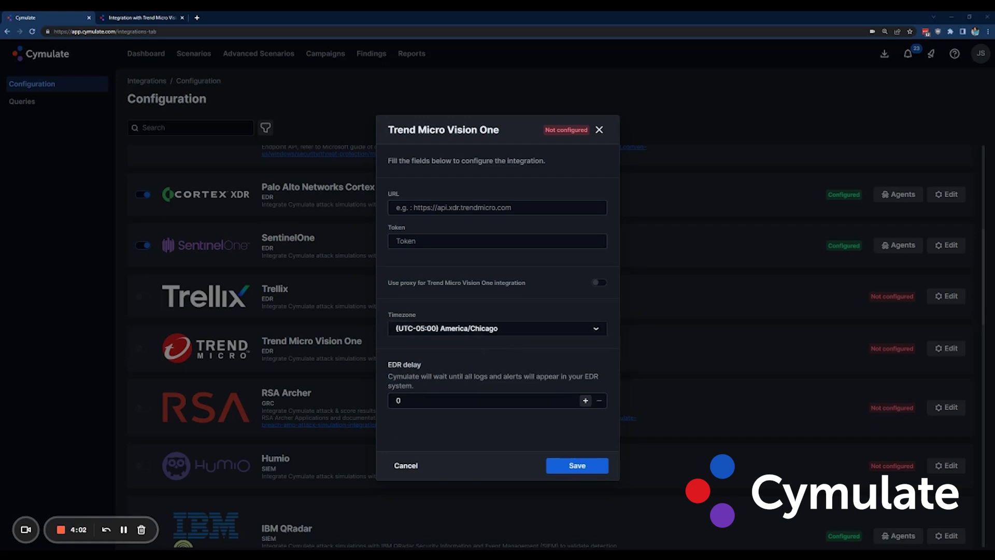
pyautogui.click(498, 207)
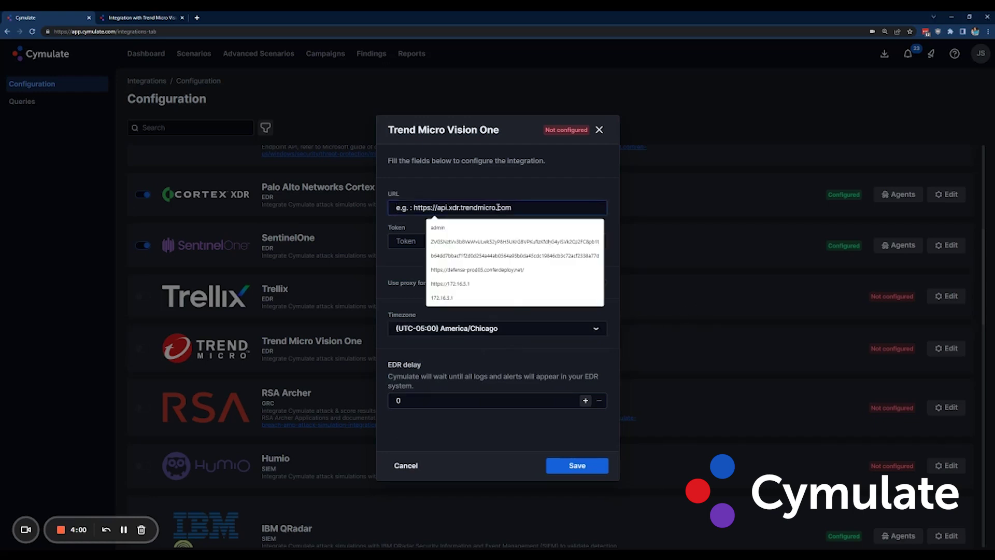
pyautogui.write('https://')
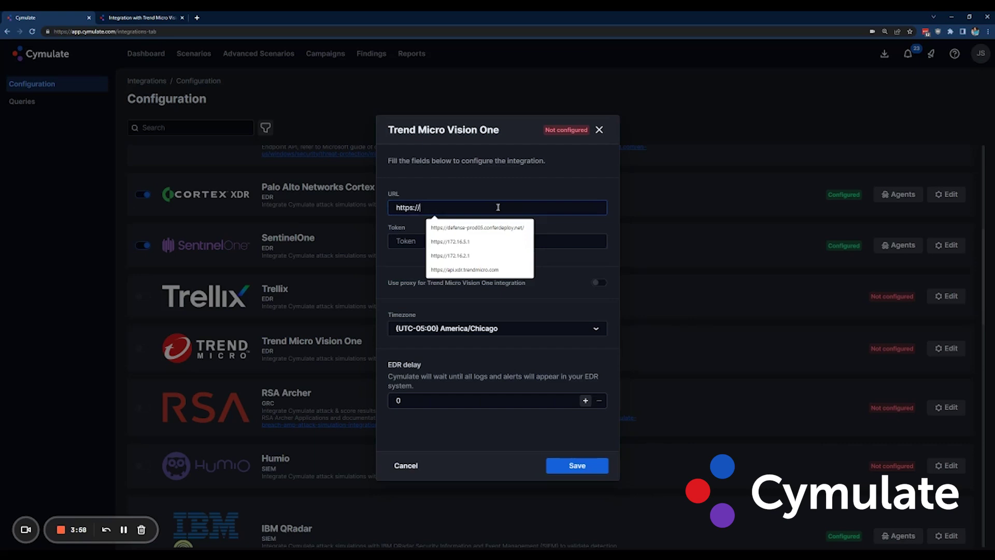
pyautogui.press('Down')
pyautogui.press('Down')
pyautogui.press('Down')
pyautogui.press('Return')
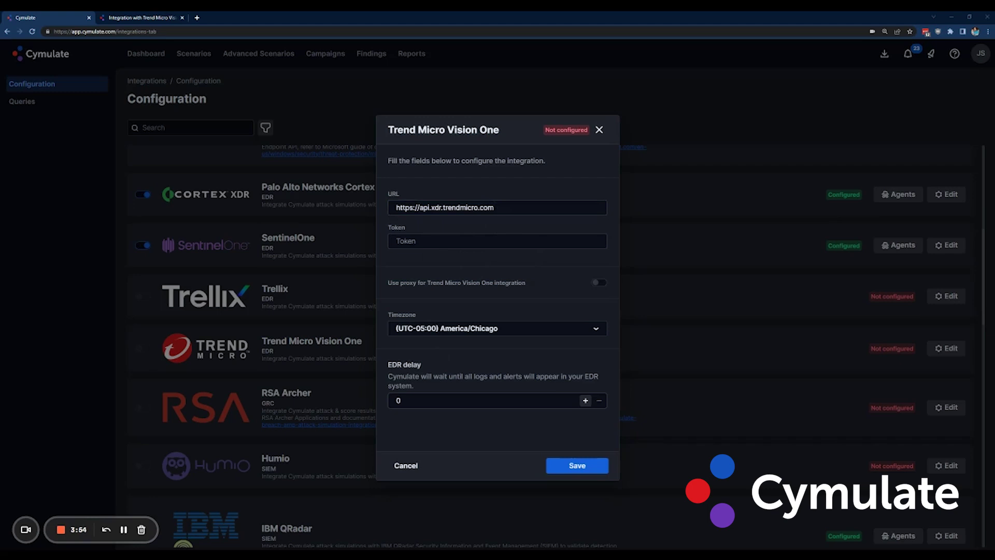
pyautogui.click(506, 241)
pyautogui.click(404, 281)
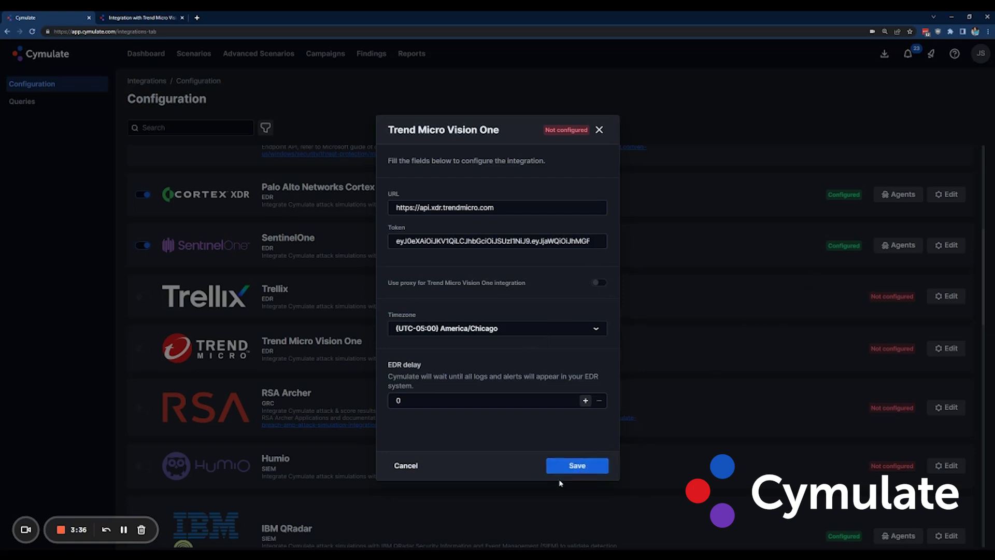
pyautogui.click(567, 468)
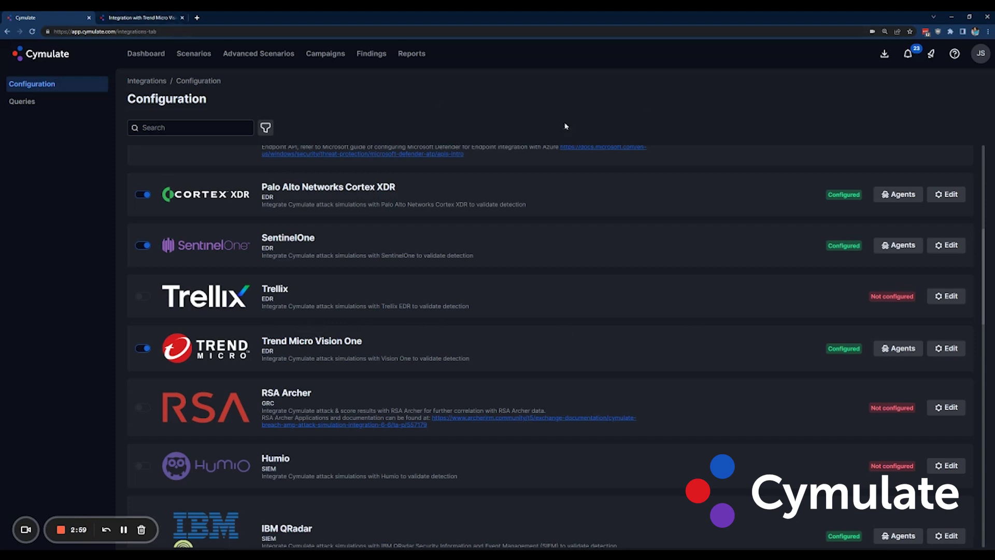
# Open the 'Integration with Trend Micro Vision One' article from the help menu's Knowledge Base
pyautogui.click(956, 54)
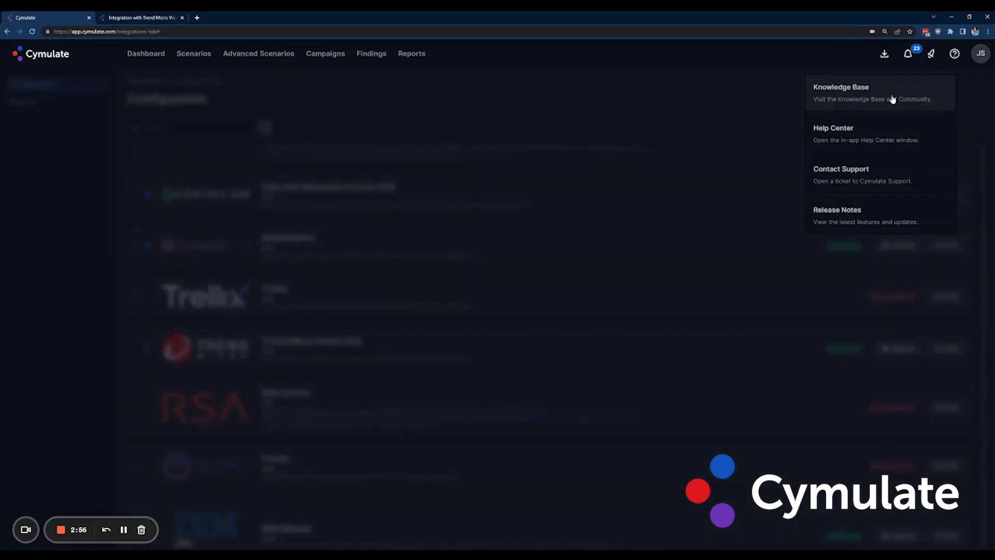
pyautogui.click(138, 18)
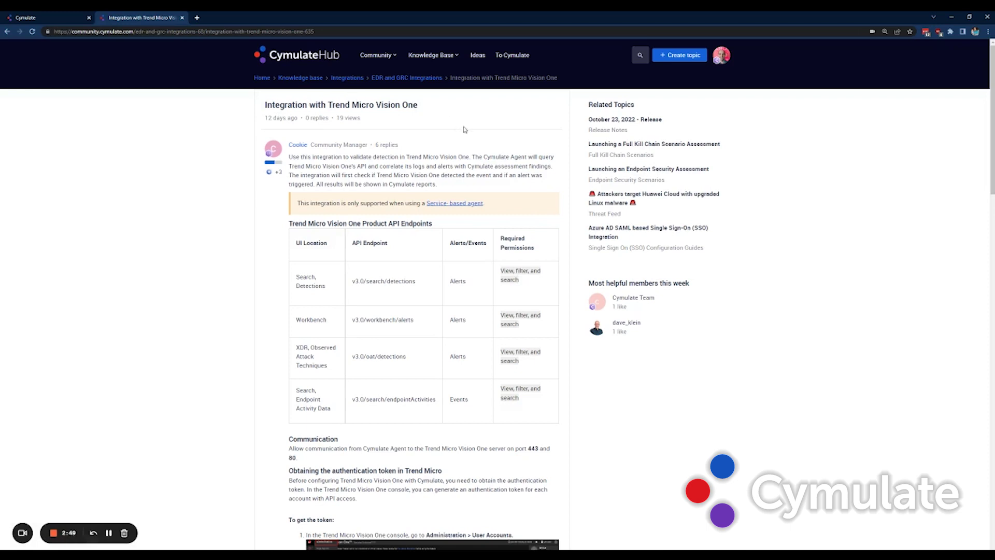
pyautogui.scroll(-1, 319, 167)
pyautogui.scroll(-2, 338, 186)
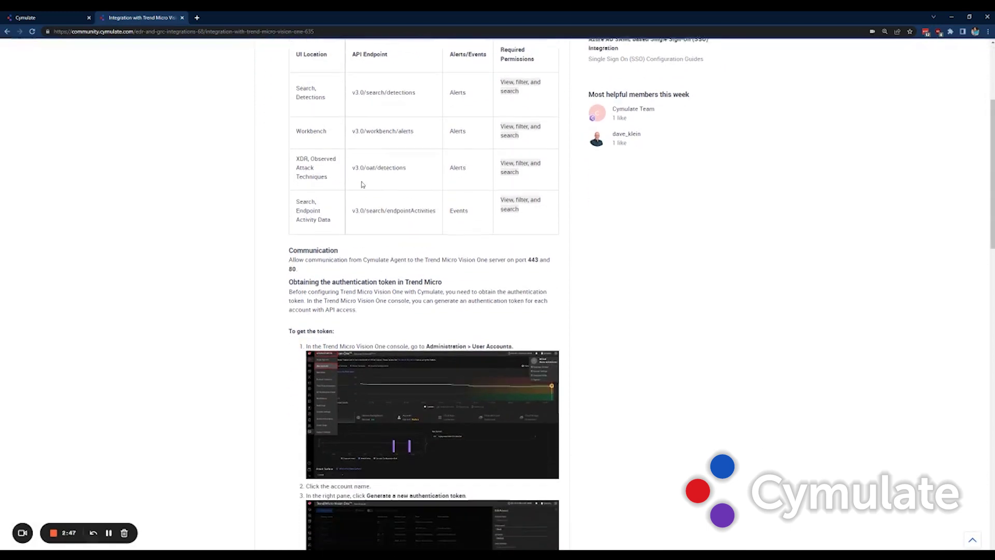
pyautogui.scroll(-1, 522, 197)
pyautogui.scroll(-1, 522, 195)
pyautogui.scroll(-1, 564, 191)
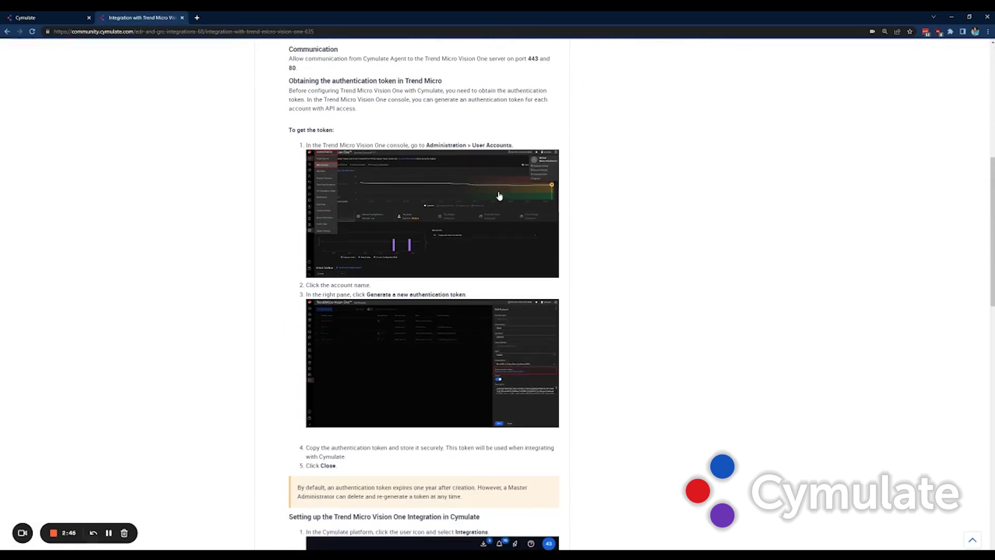
pyautogui.scroll(-1, 482, 191)
pyautogui.scroll(-3, 498, 270)
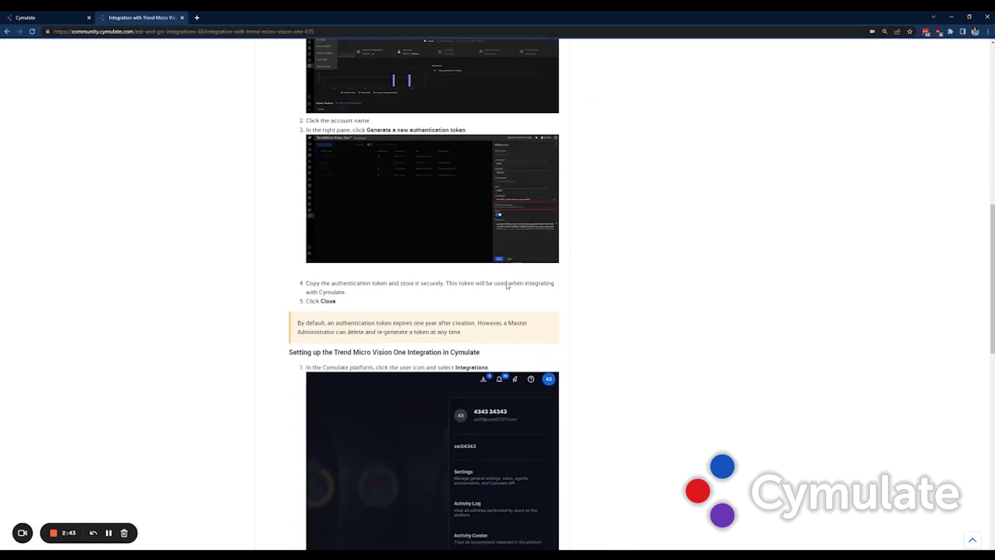
pyautogui.scroll(-1, 497, 272)
pyautogui.scroll(-2, 438, 240)
pyautogui.scroll(-4, 394, 174)
pyautogui.scroll(-2, 394, 175)
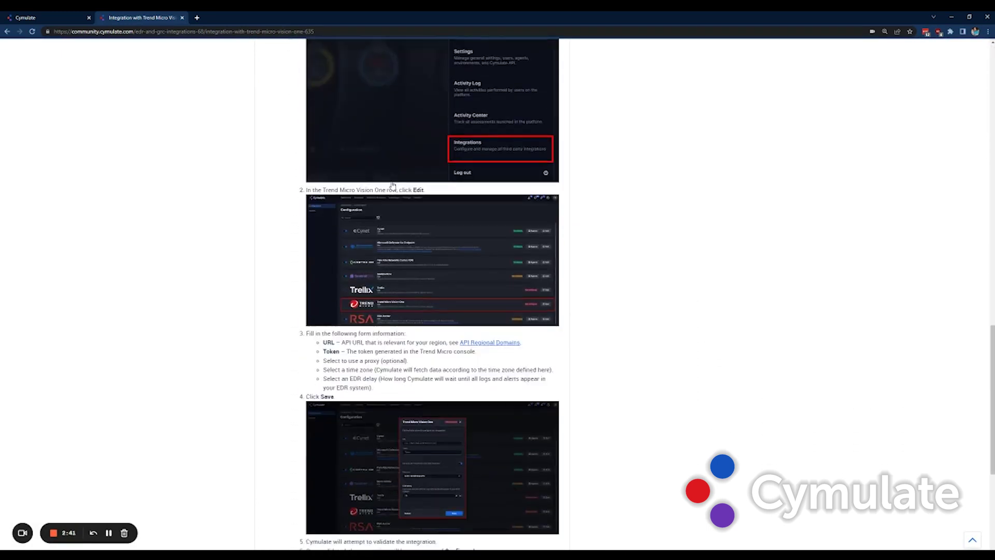